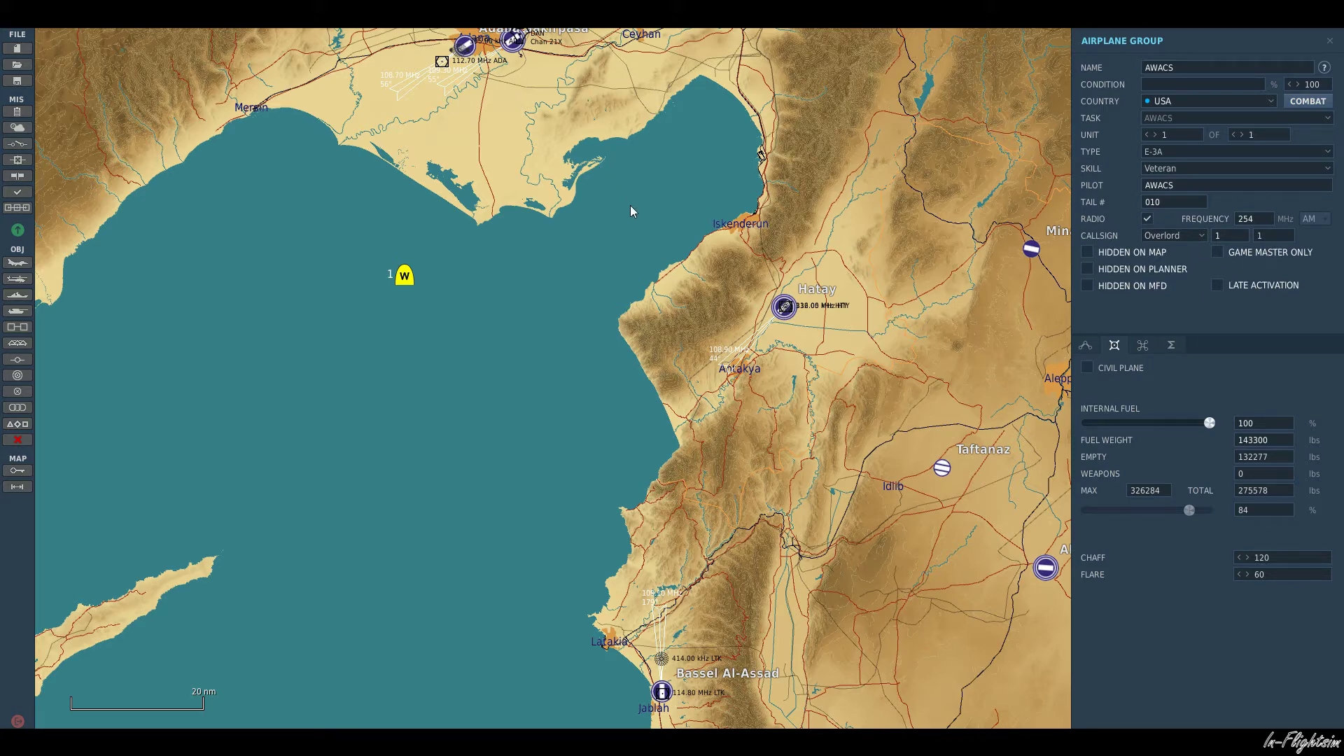
Set the AWACS starting waypoint to 25000 ft altitude and 450 kt speed.
click(1086, 345)
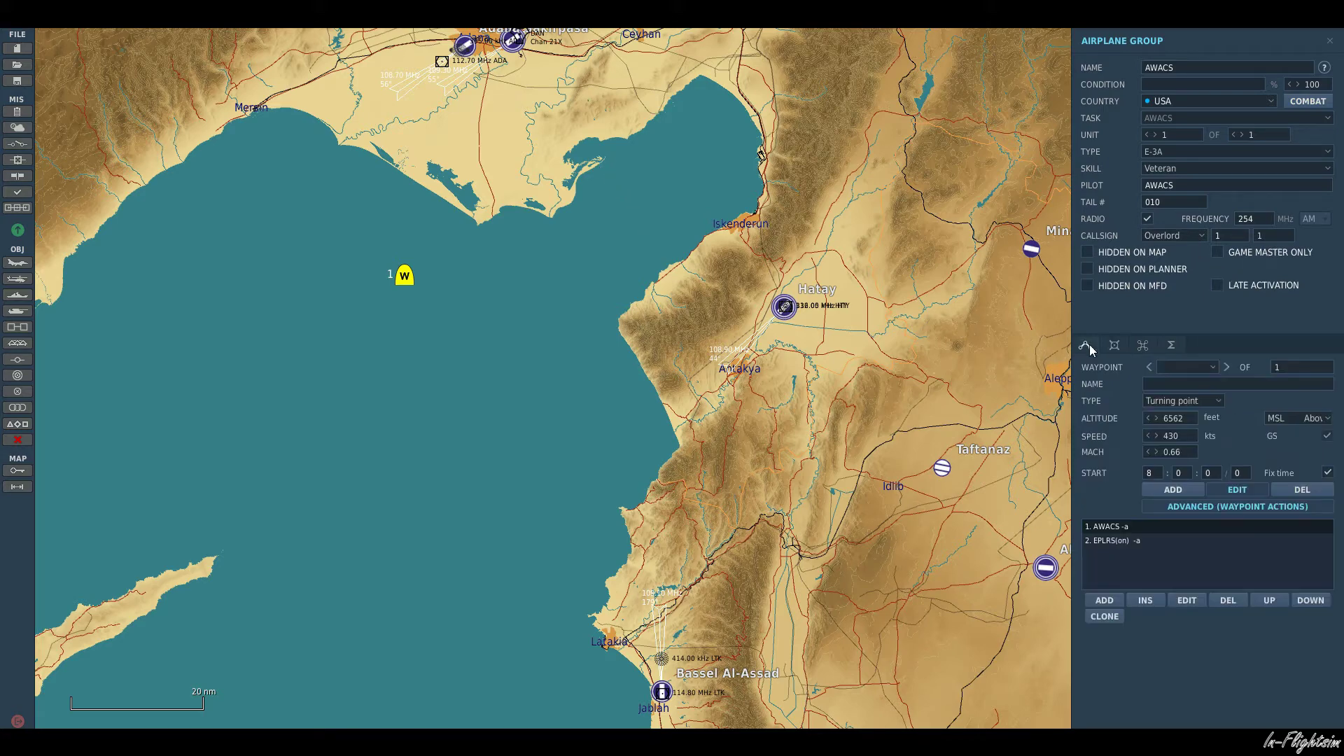
click(1187, 416)
text(25000)
click(1202, 489)
scroll(490, 263, up, 4)
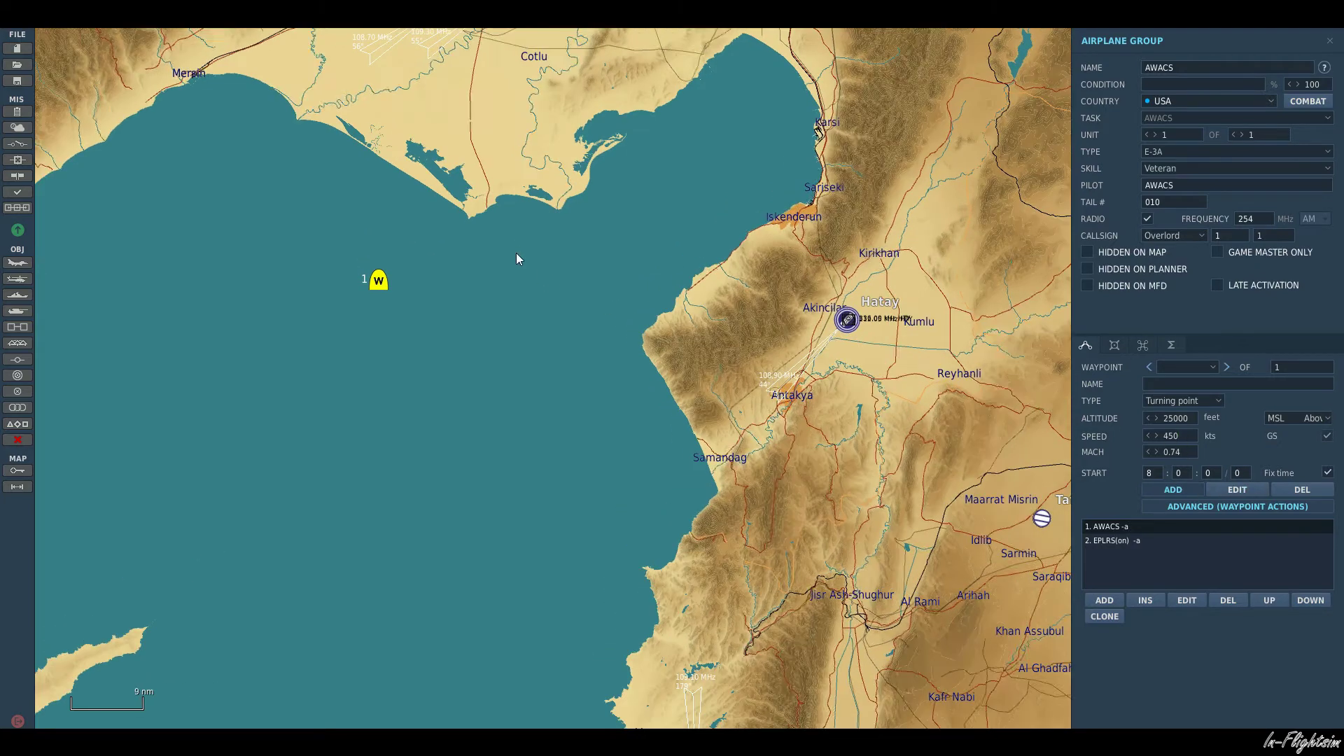
Place waypoints 1 and 2 eastward over the sea from the start point.
click(423, 297)
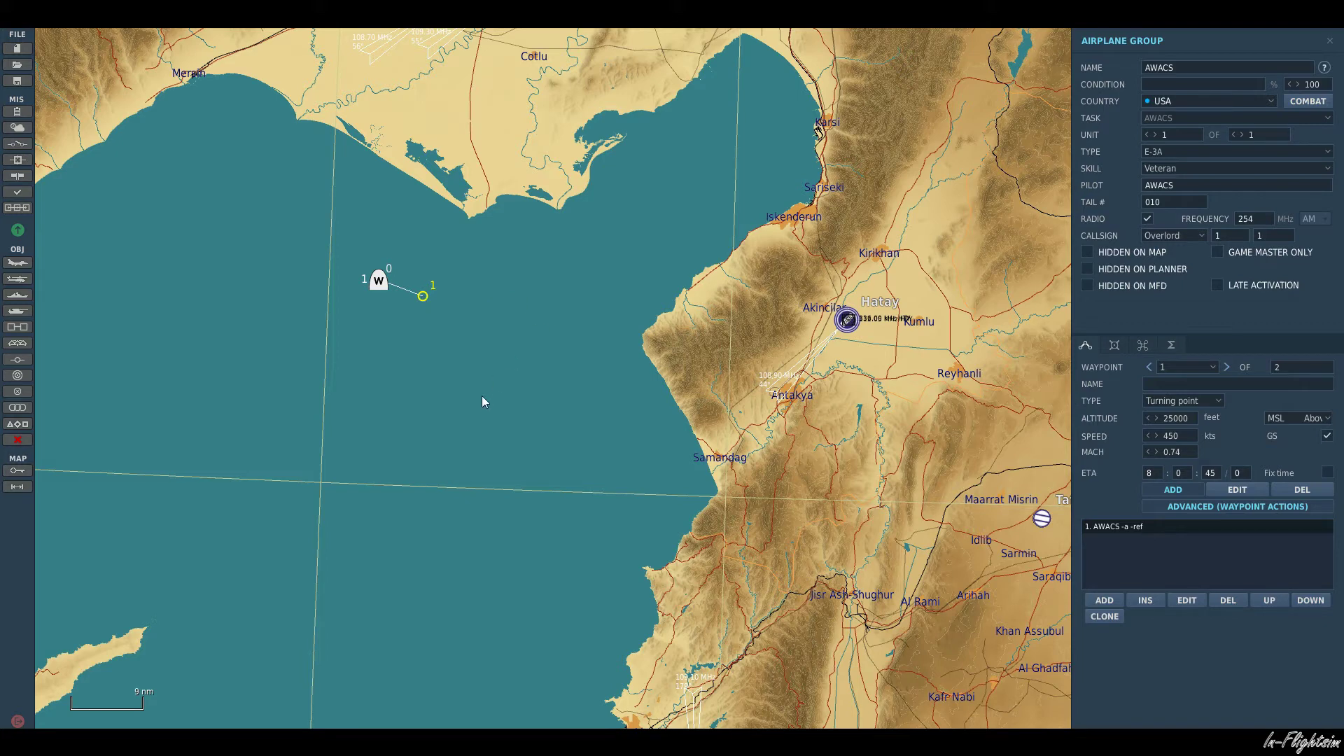
right_drag(523, 384, 470, 379)
click(465, 276)
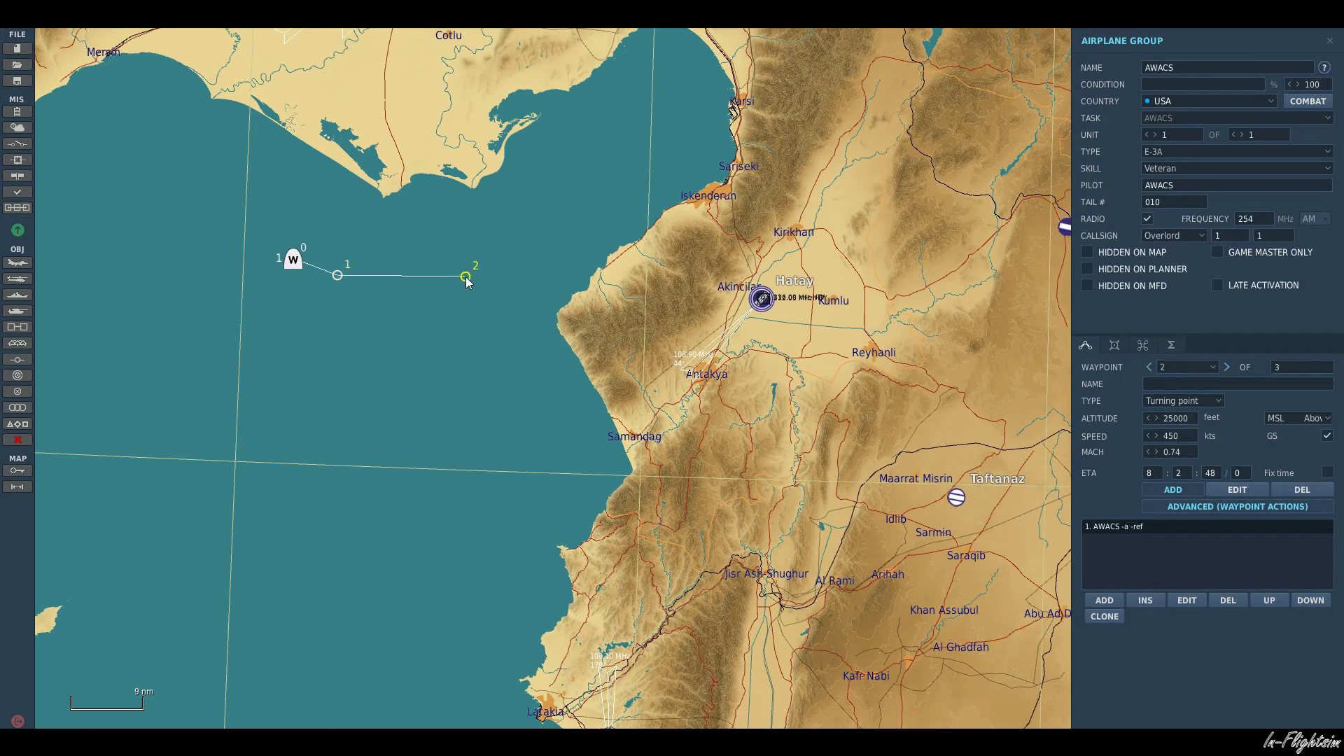
right_drag(454, 276, 486, 363)
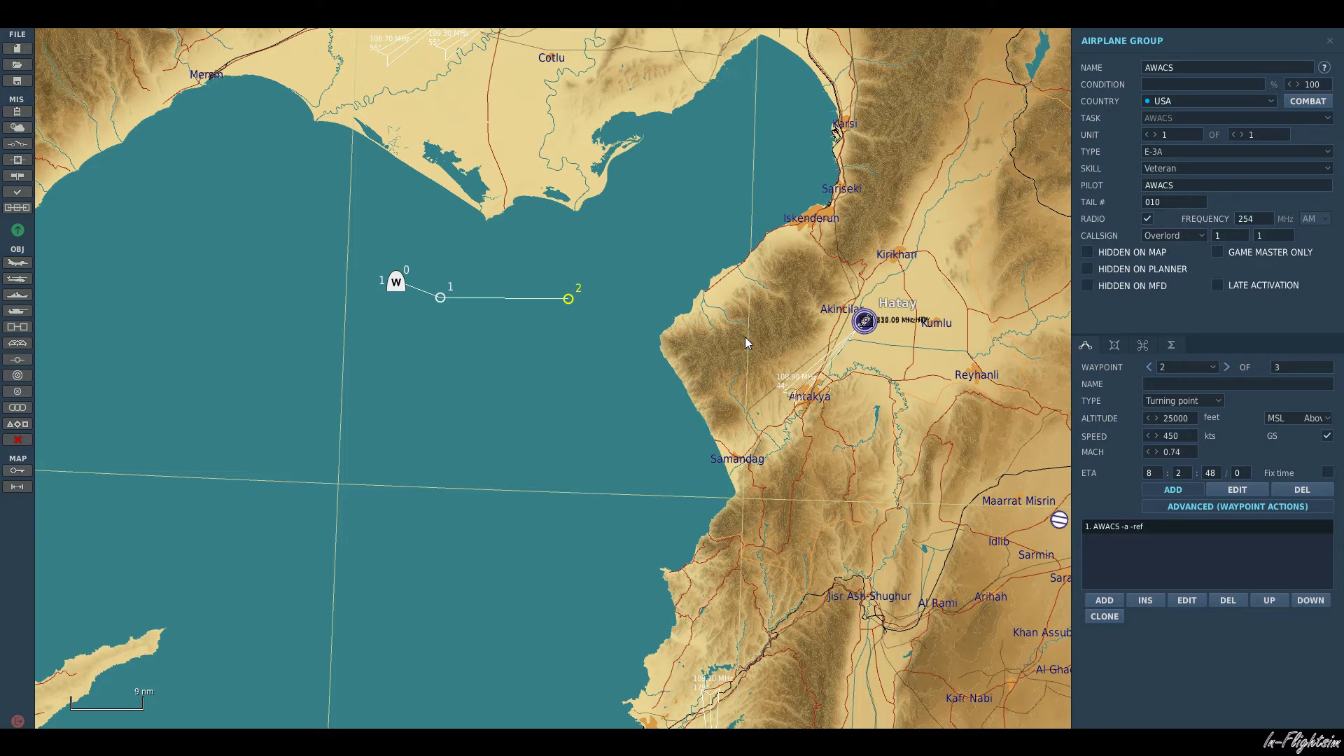
Add a Perform Task action of type Orbit at waypoint 2.
click(1105, 601)
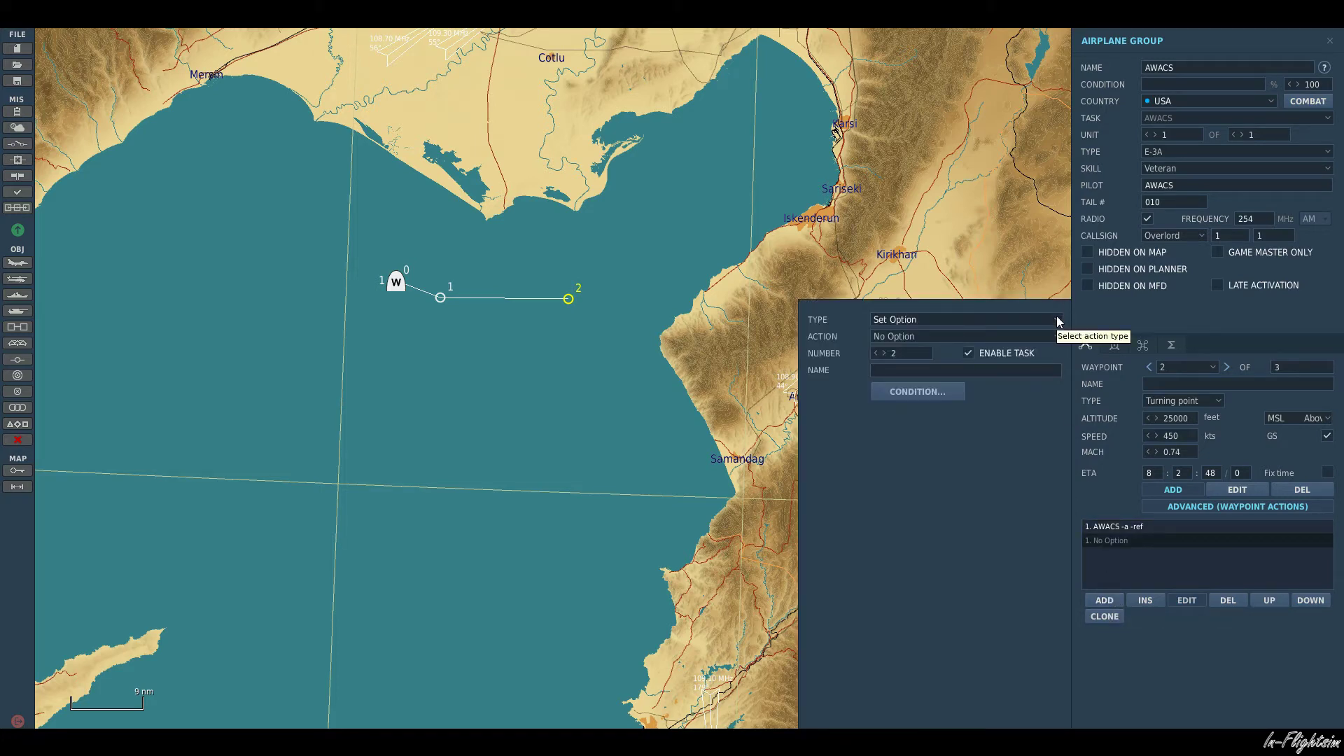
click(1057, 319)
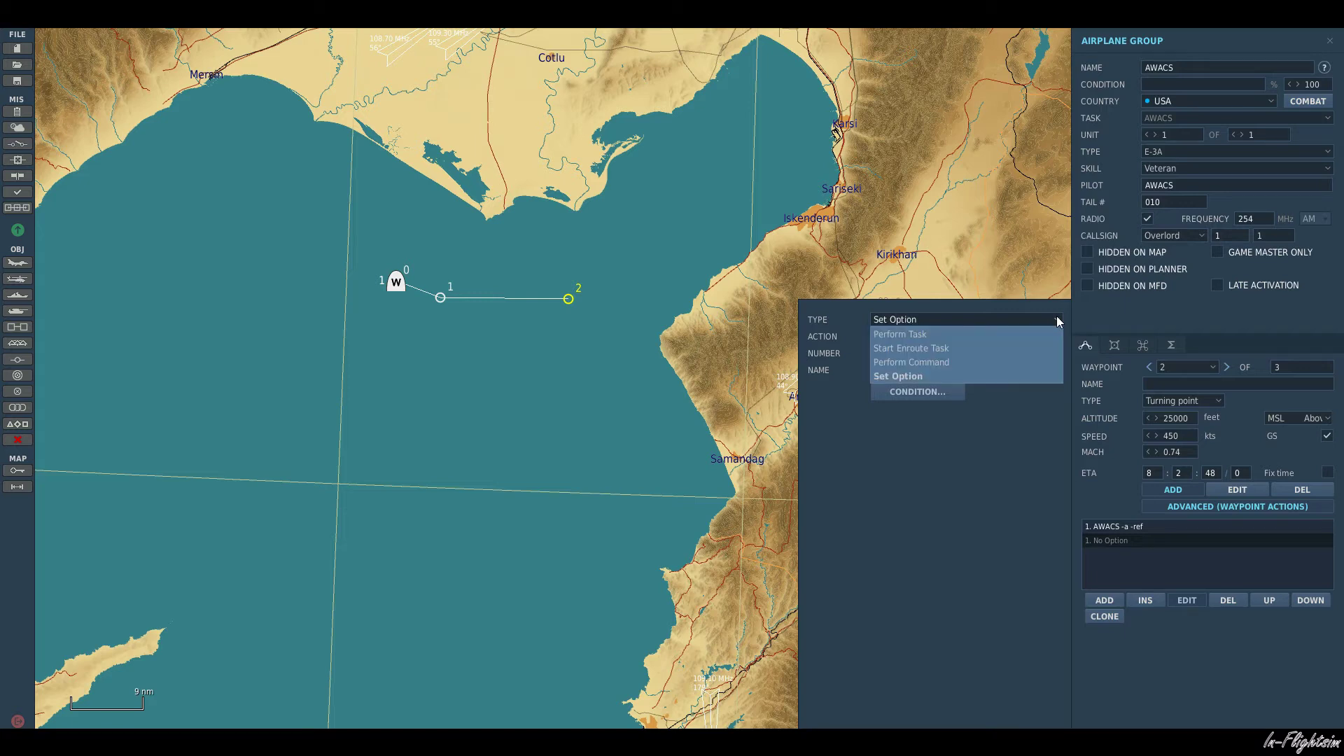
click(1058, 321)
click(1014, 319)
click(1014, 333)
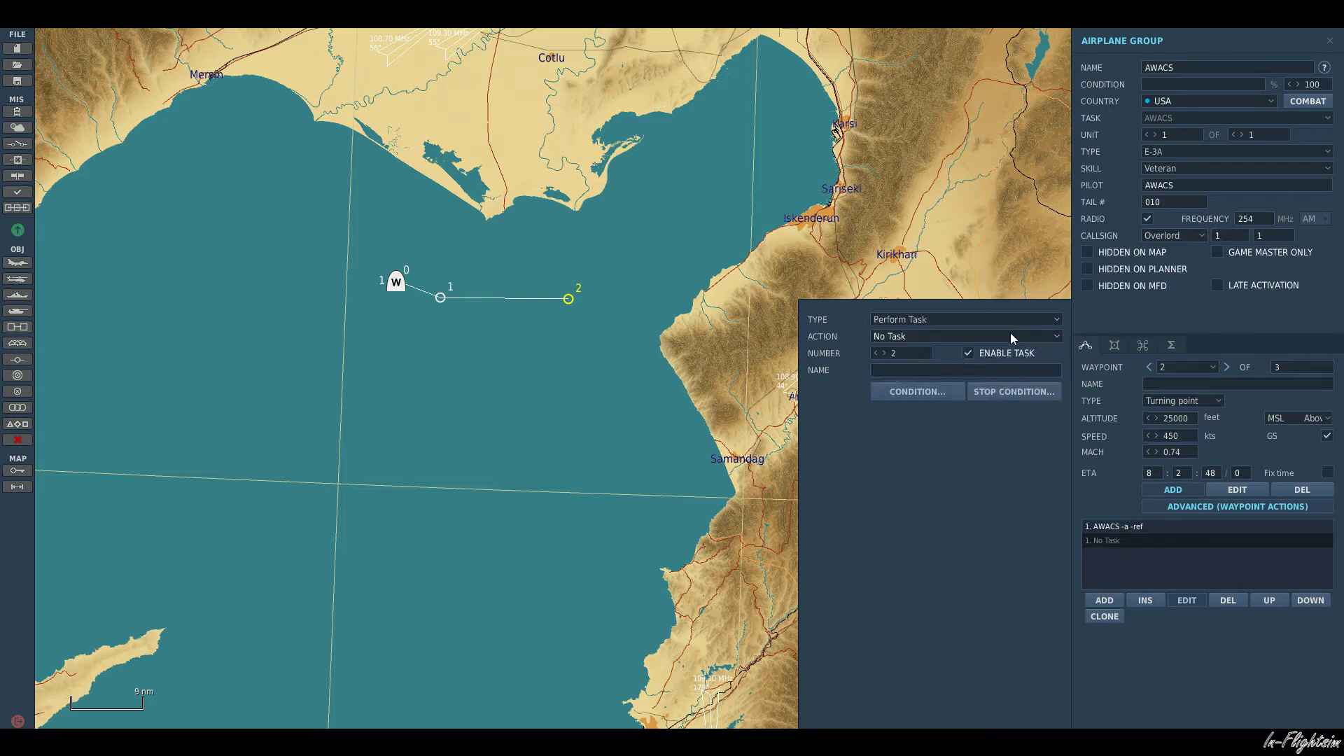
click(1010, 336)
click(936, 363)
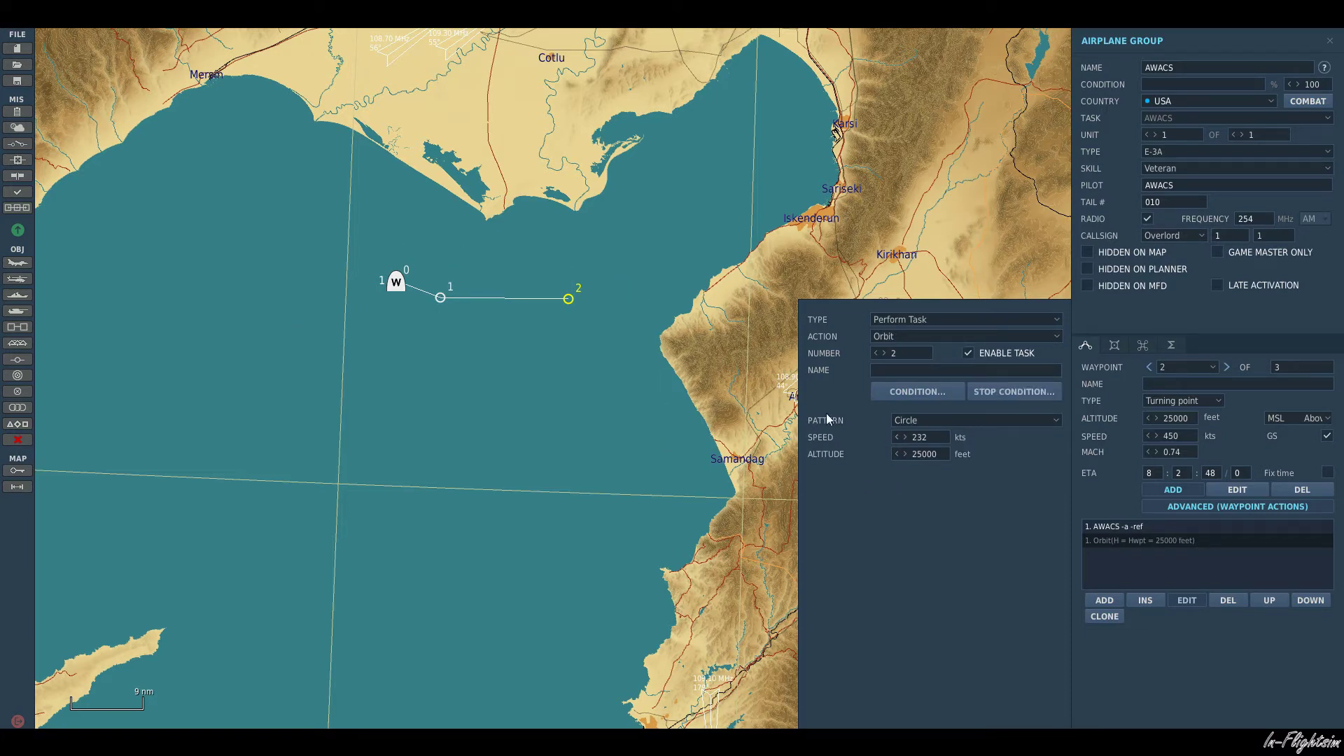
Set the orbit pattern to Circle and its speed to 420 knots.
click(1032, 421)
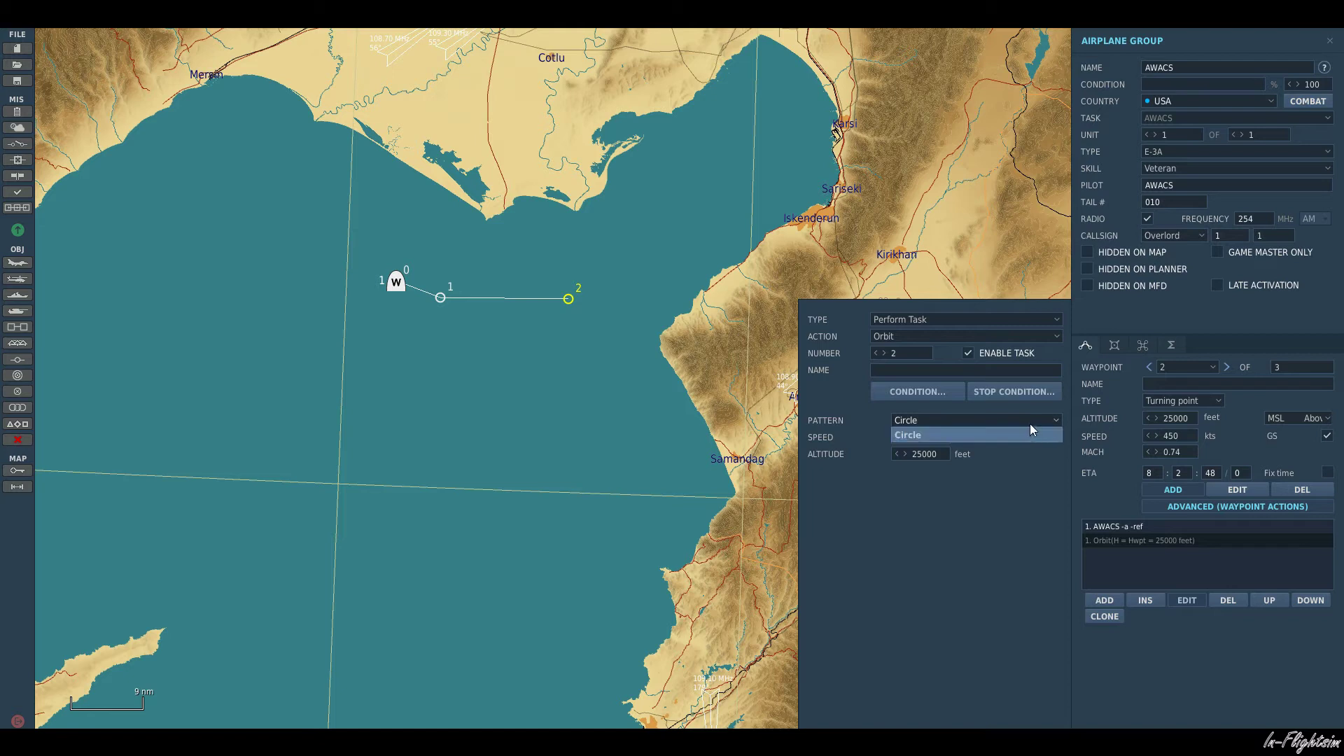
click(1030, 425)
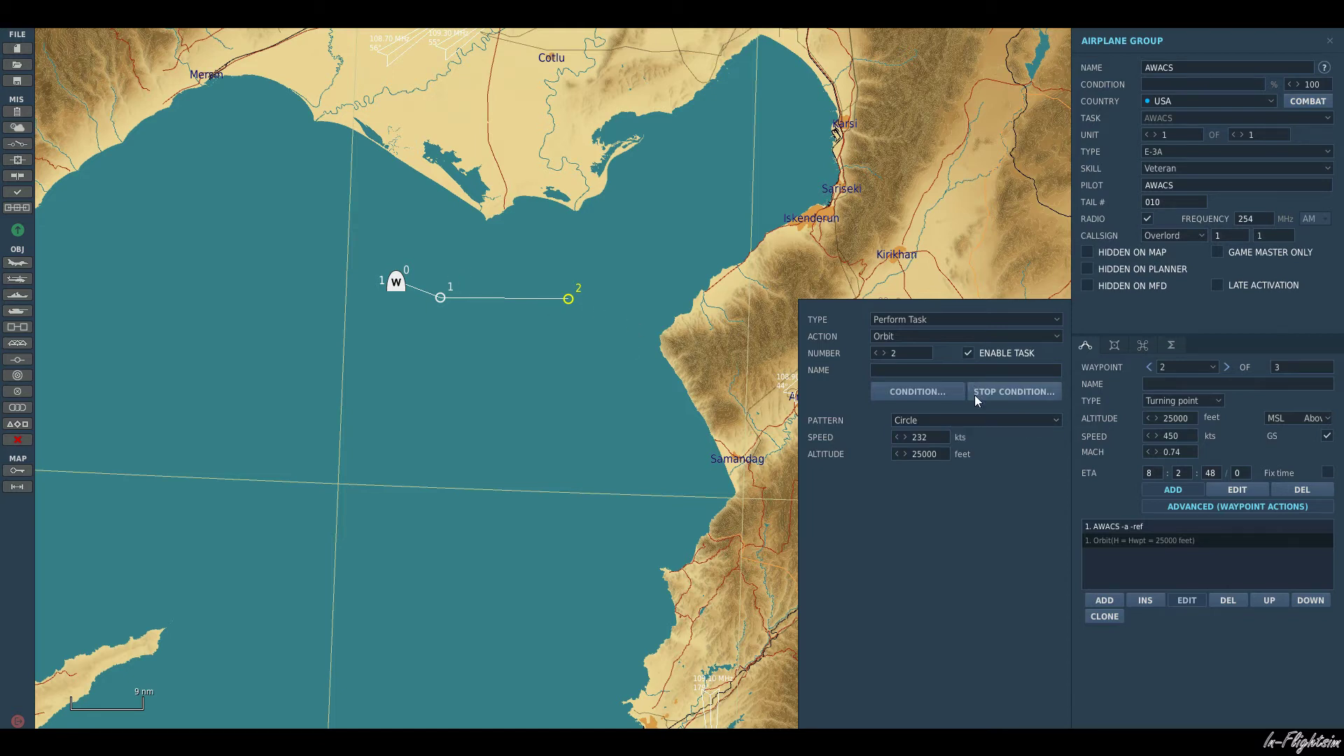
click(1002, 419)
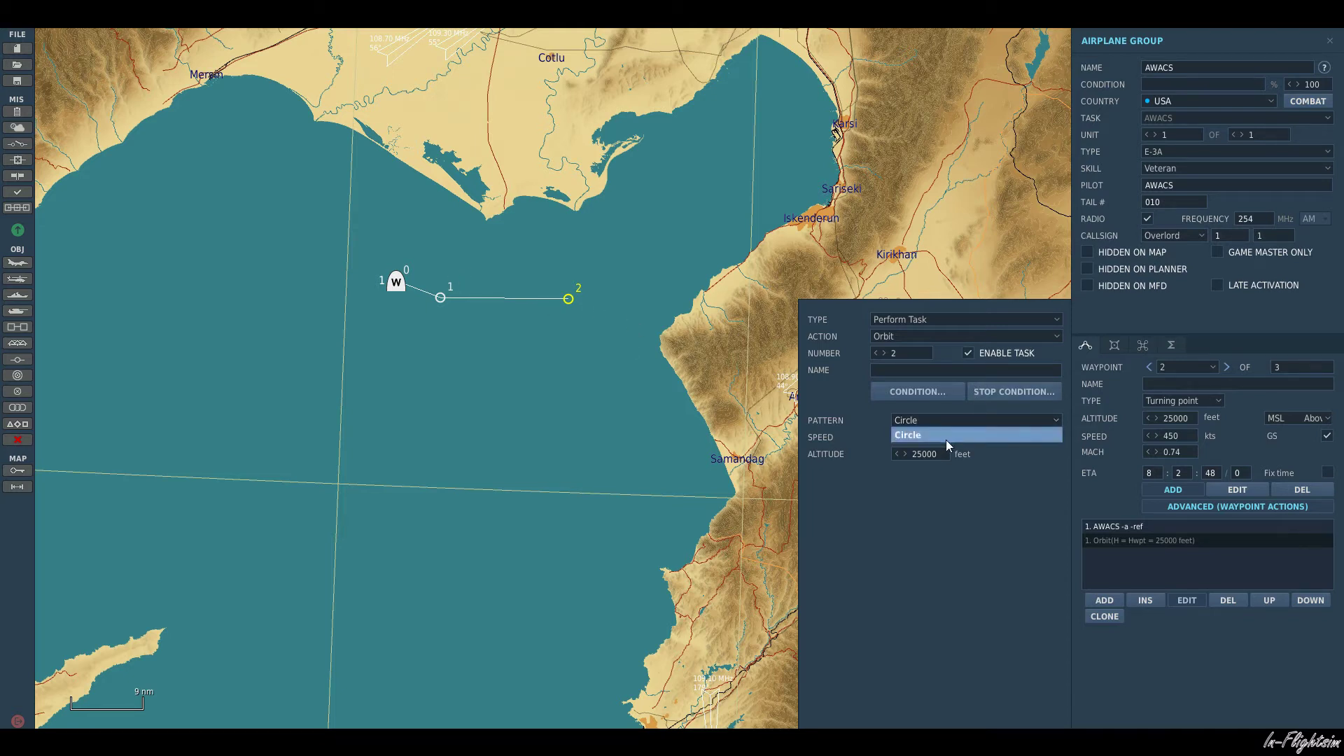
click(1031, 435)
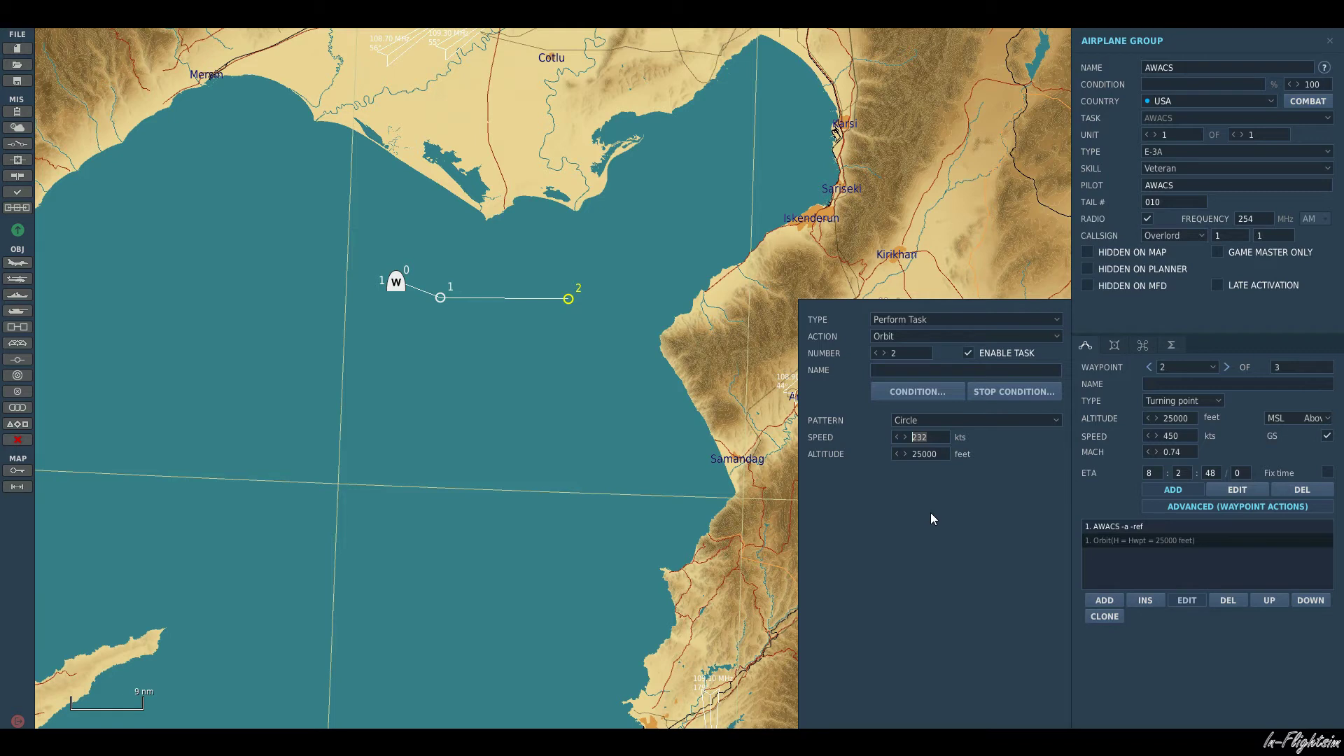
text(420)
Give the Orbit task a duration (DUR) stop condition and close the action editor.
click(1019, 393)
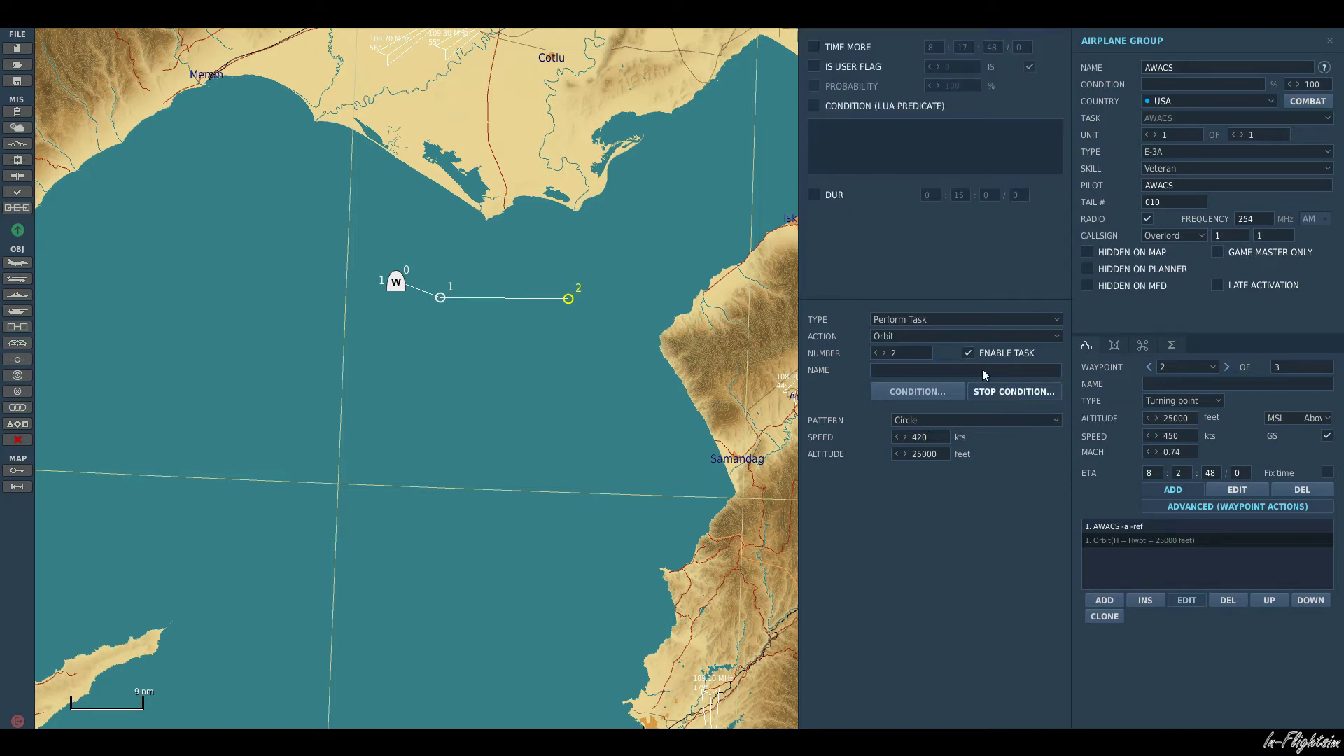
click(814, 194)
click(1012, 397)
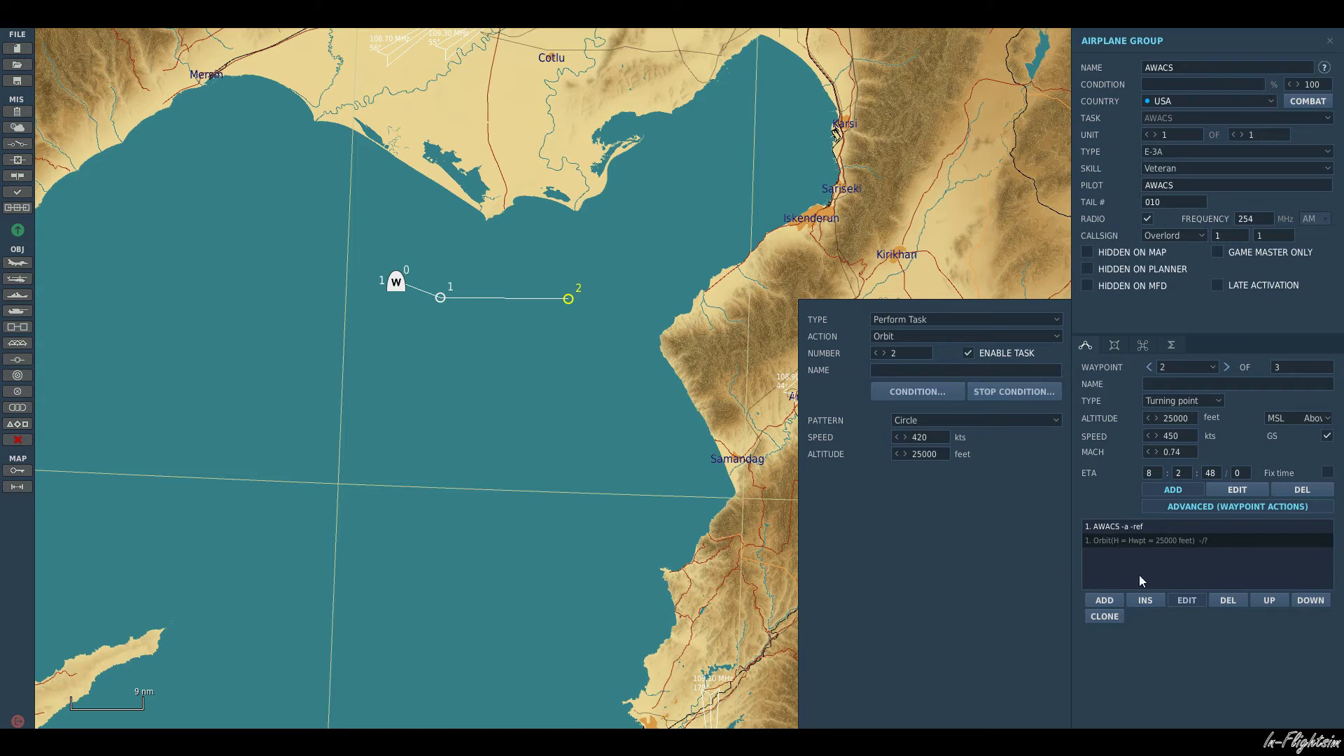
click(1187, 601)
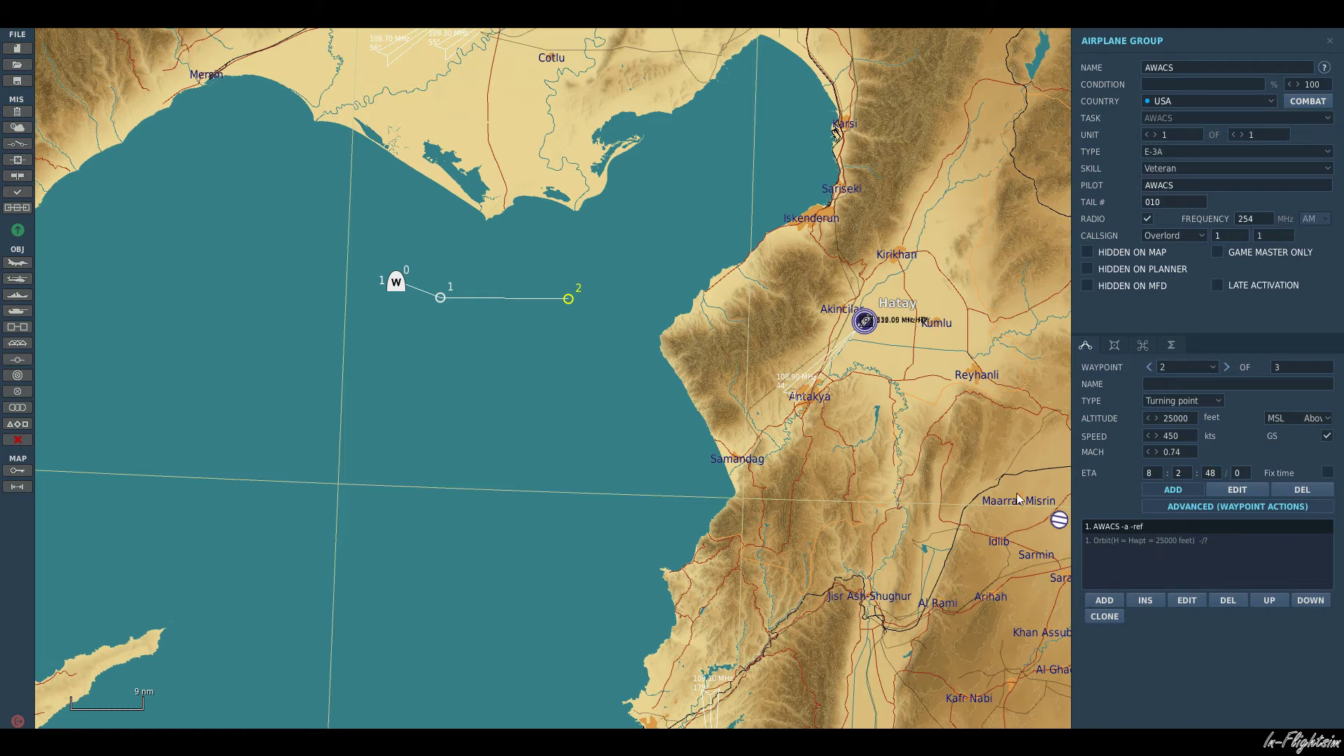
right_drag(644, 138, 645, 255)
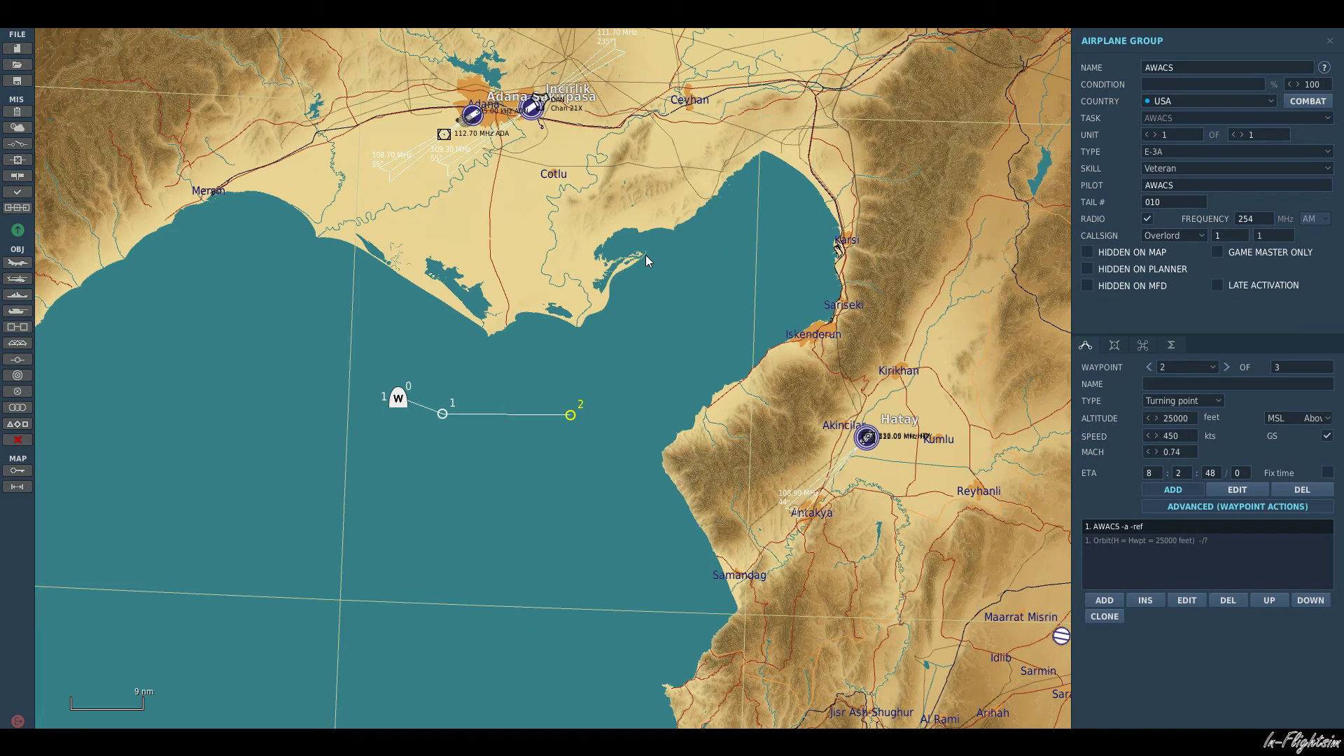
right_drag(678, 251, 535, 297)
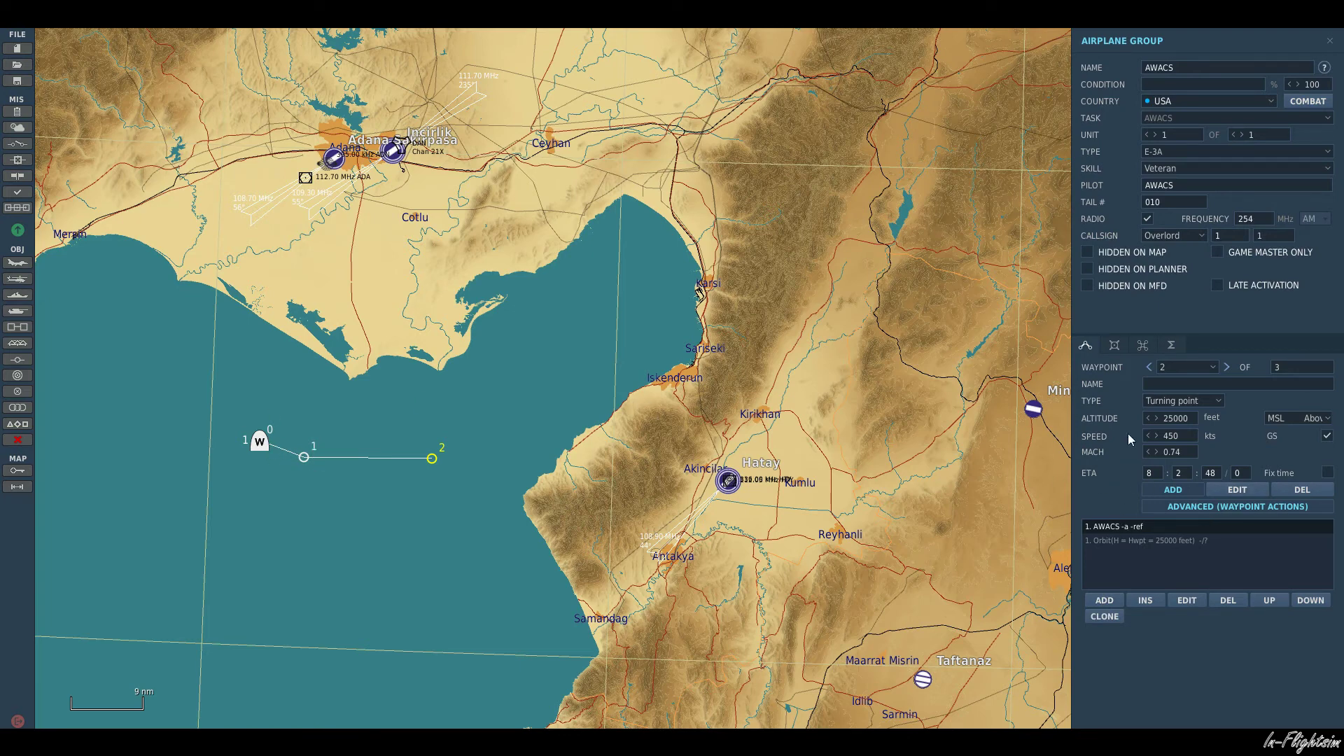
Add a Set Option action at waypoint 1 with Silence switched on.
click(1150, 367)
click(1105, 600)
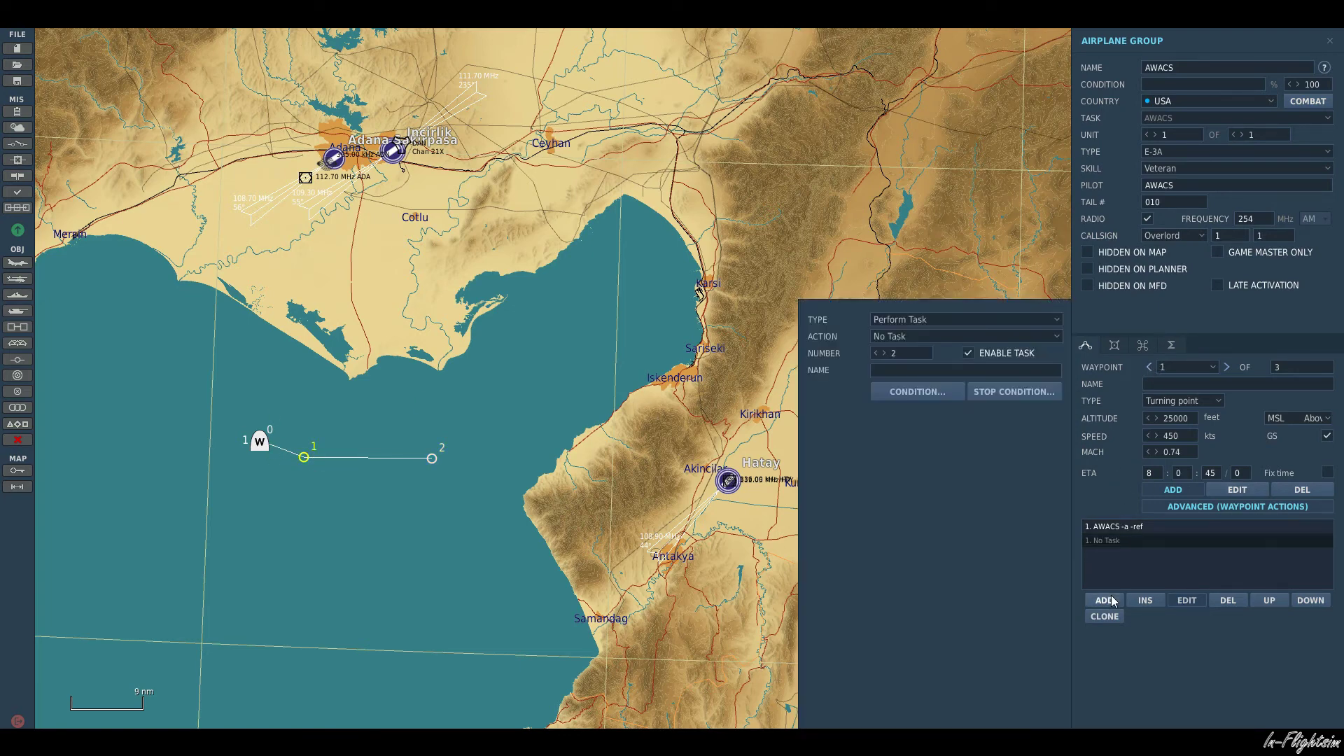
click(1039, 321)
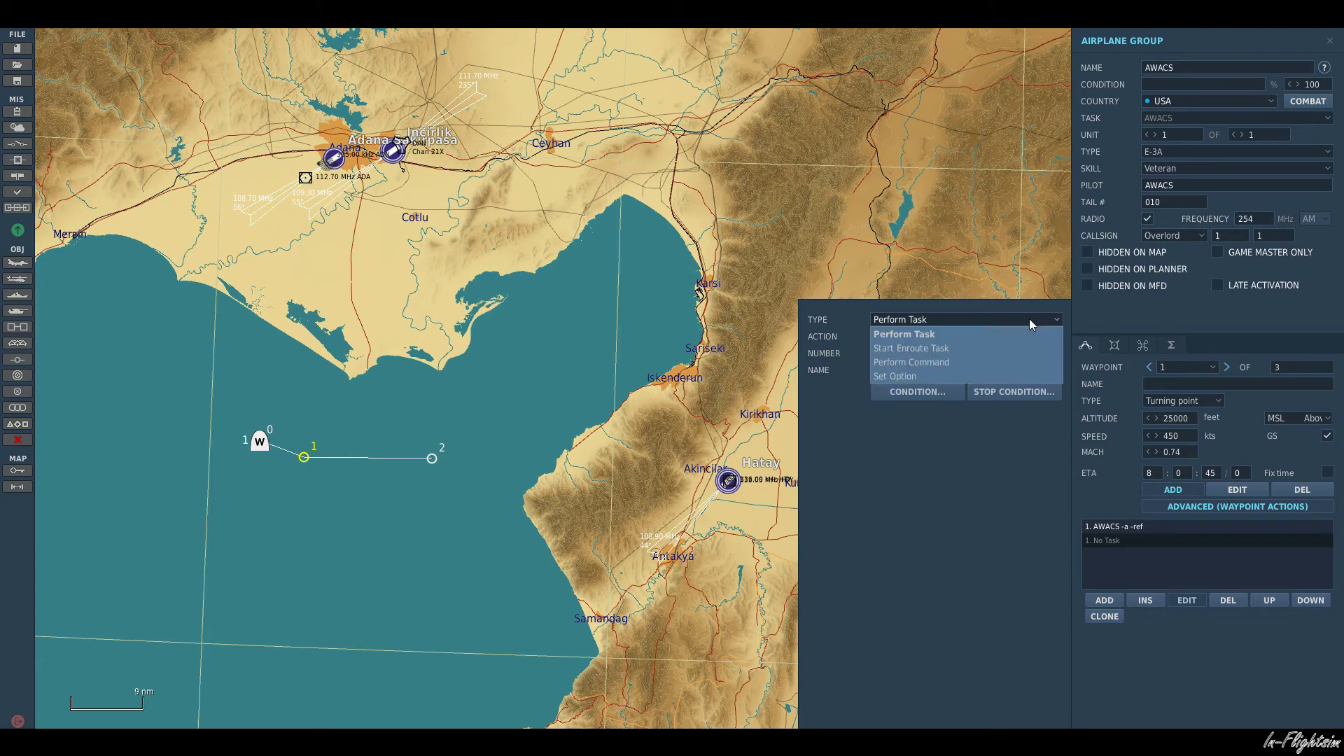
click(919, 377)
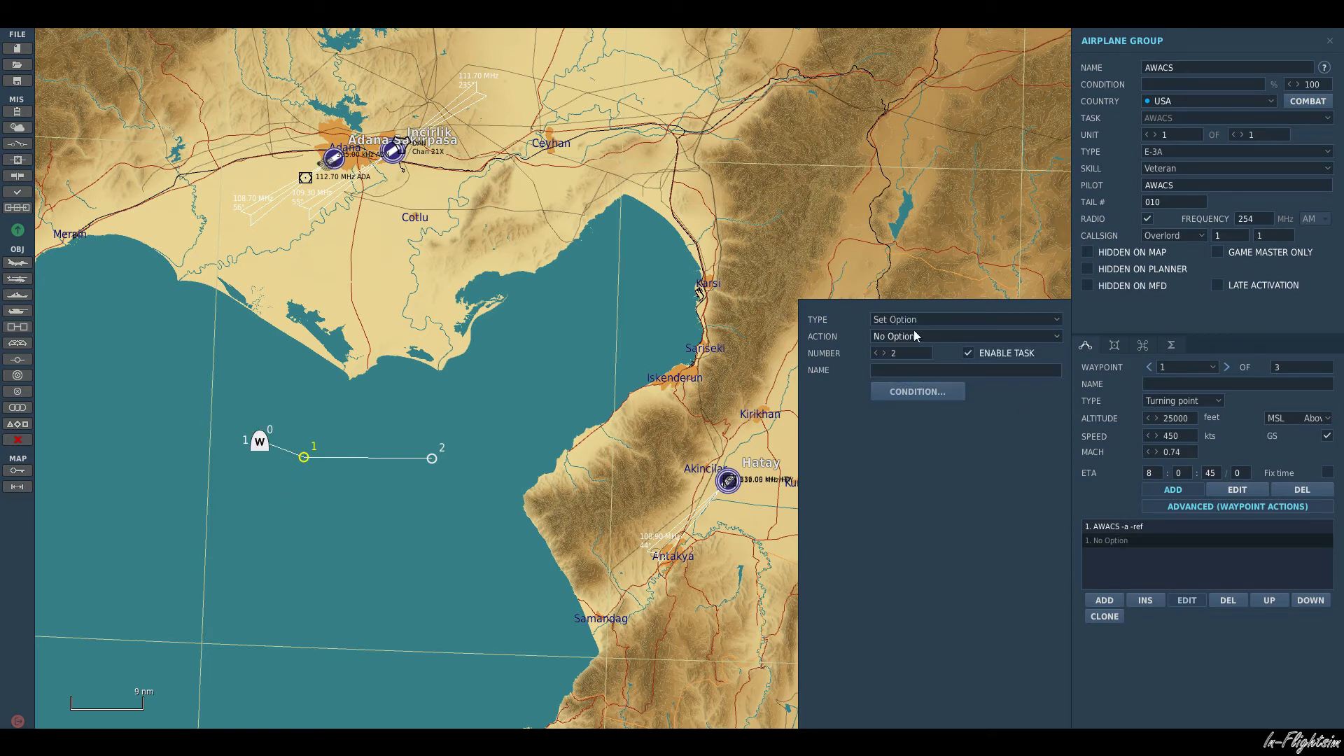
click(943, 336)
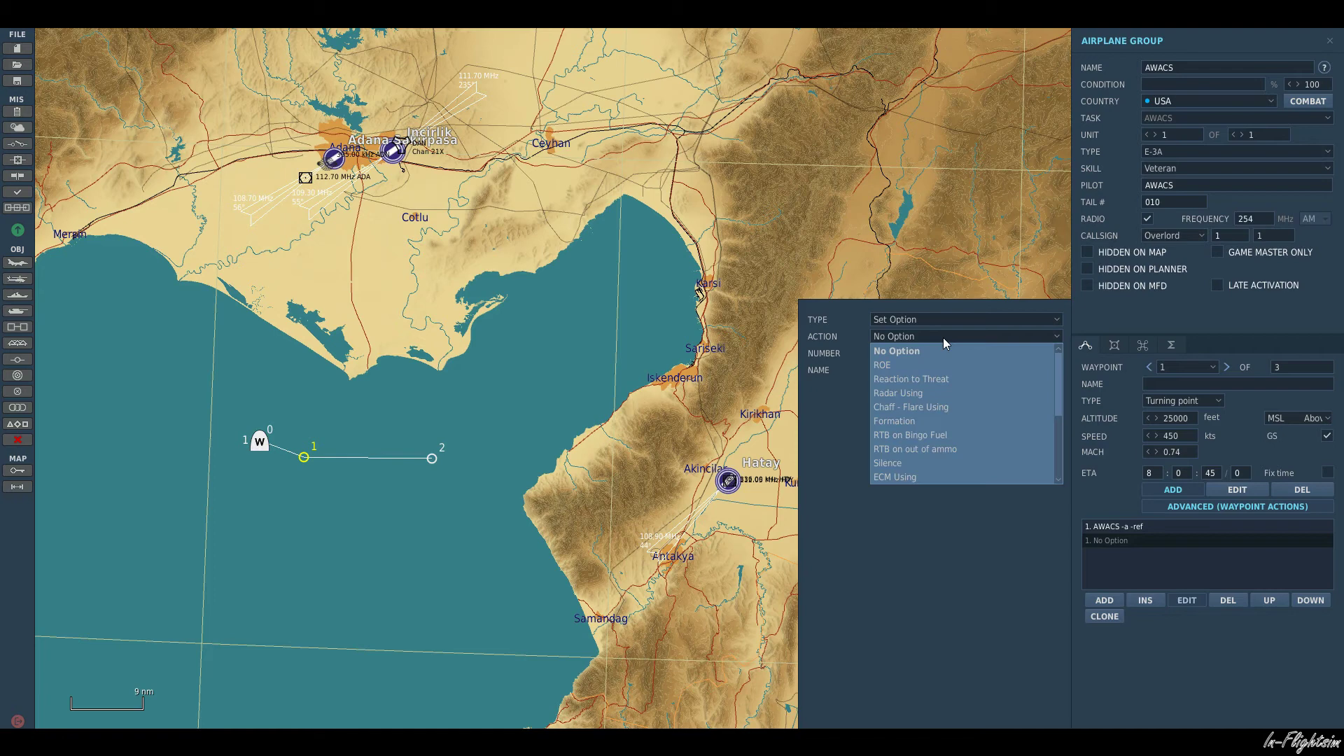
click(910, 465)
click(886, 420)
click(1187, 600)
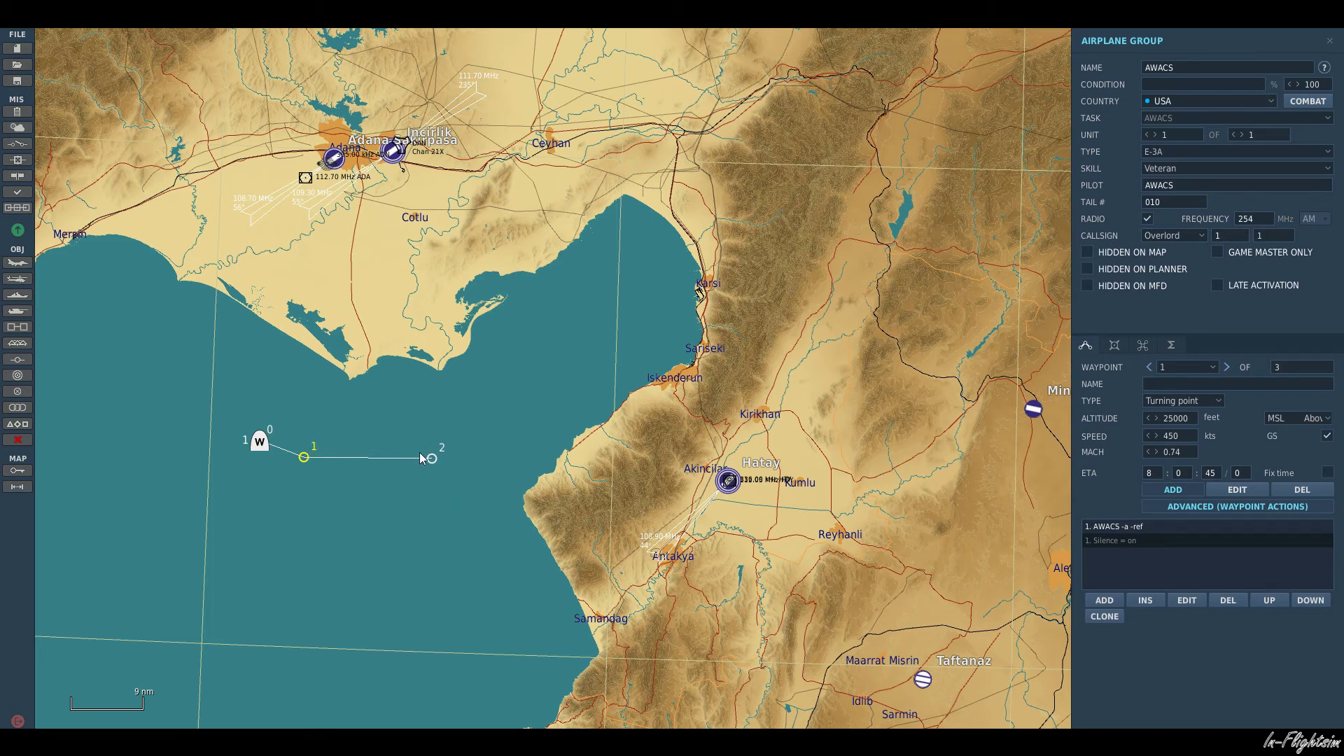
Deselect the AWACS group and start Fly Mission, declining to save.
click(467, 472)
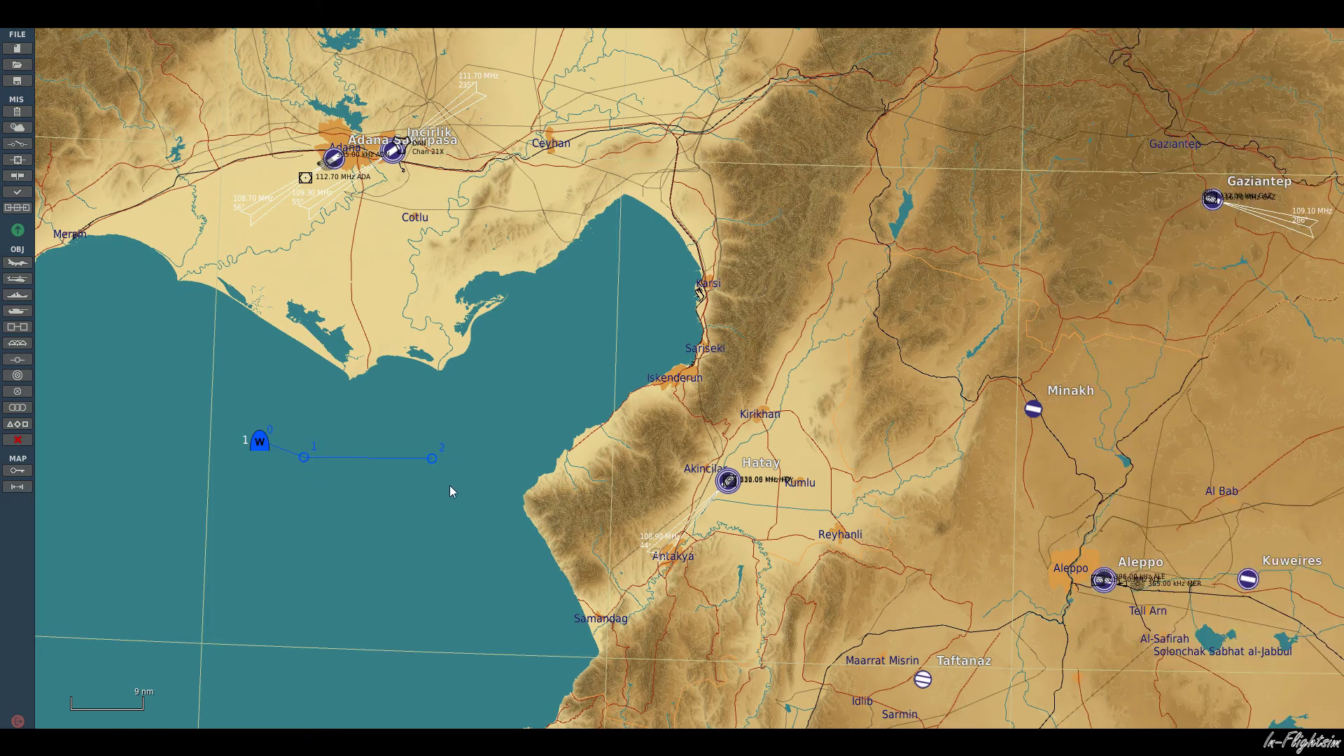
scroll(471, 501, up, 3)
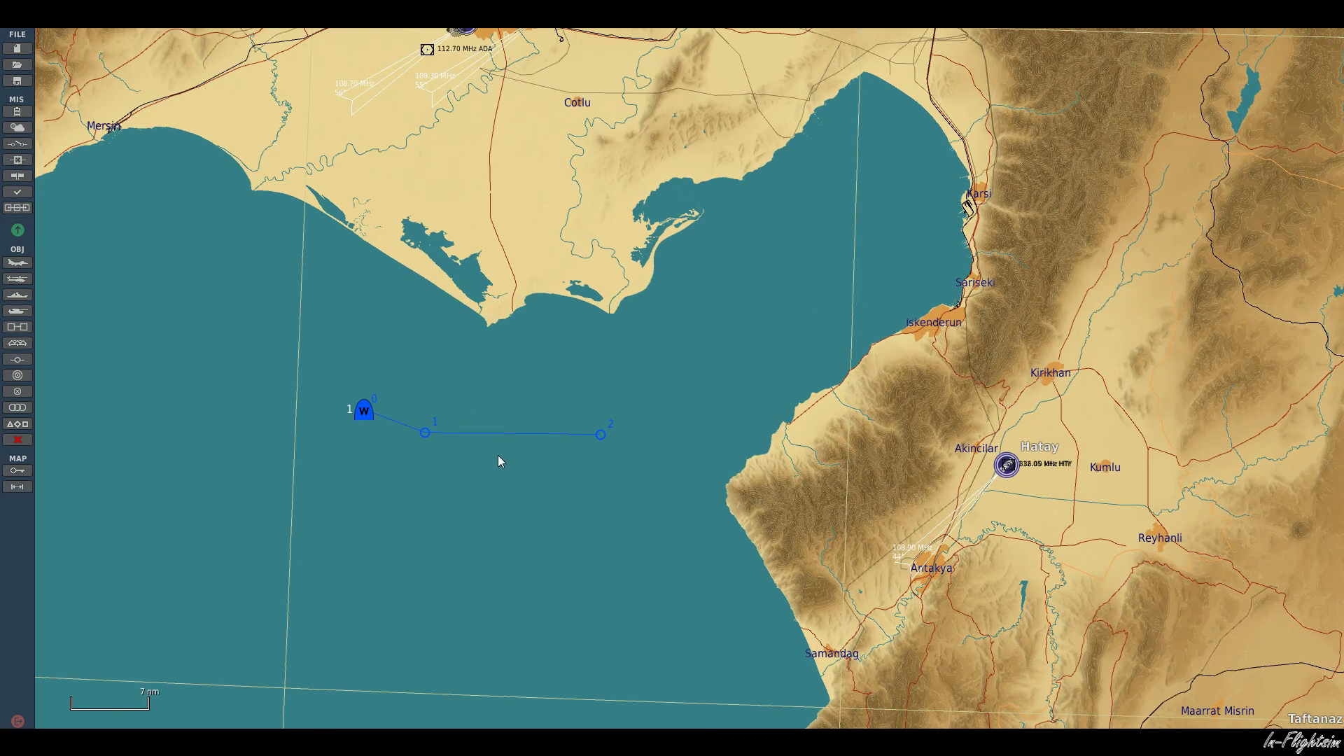
click(17, 230)
click(695, 423)
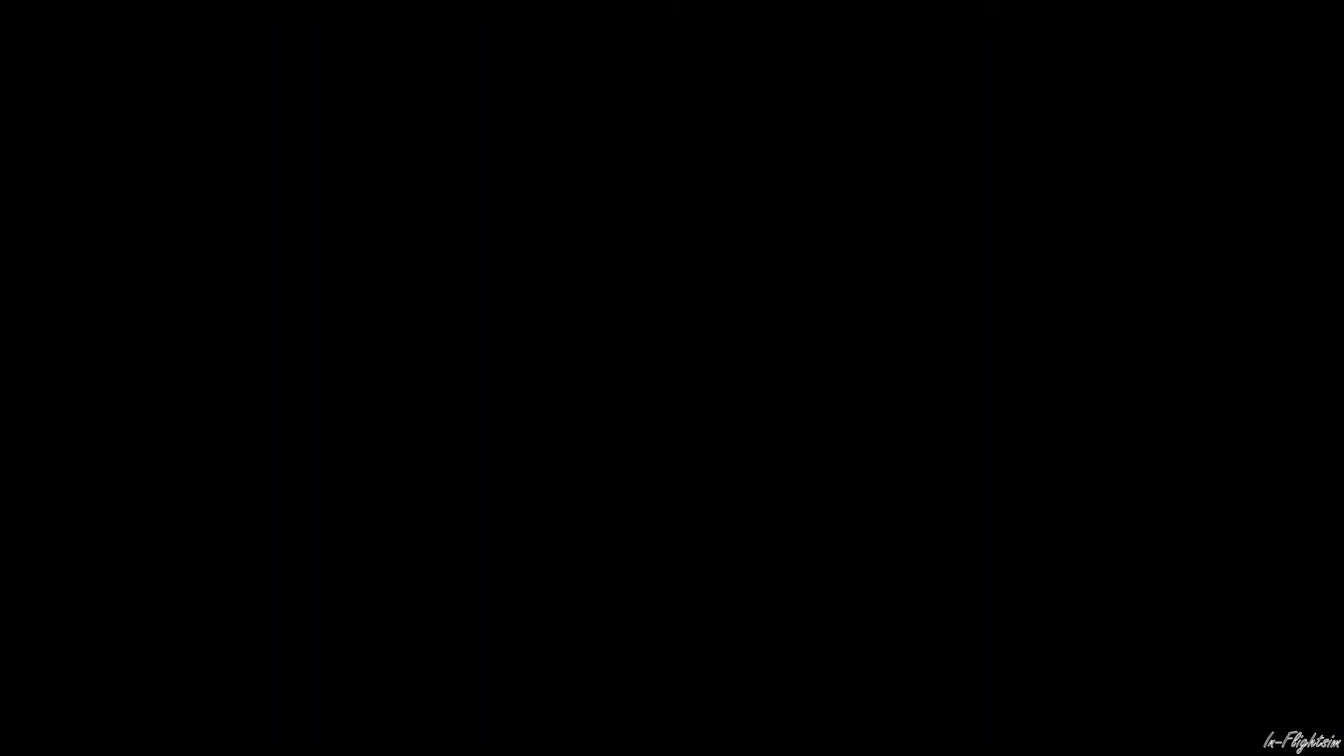